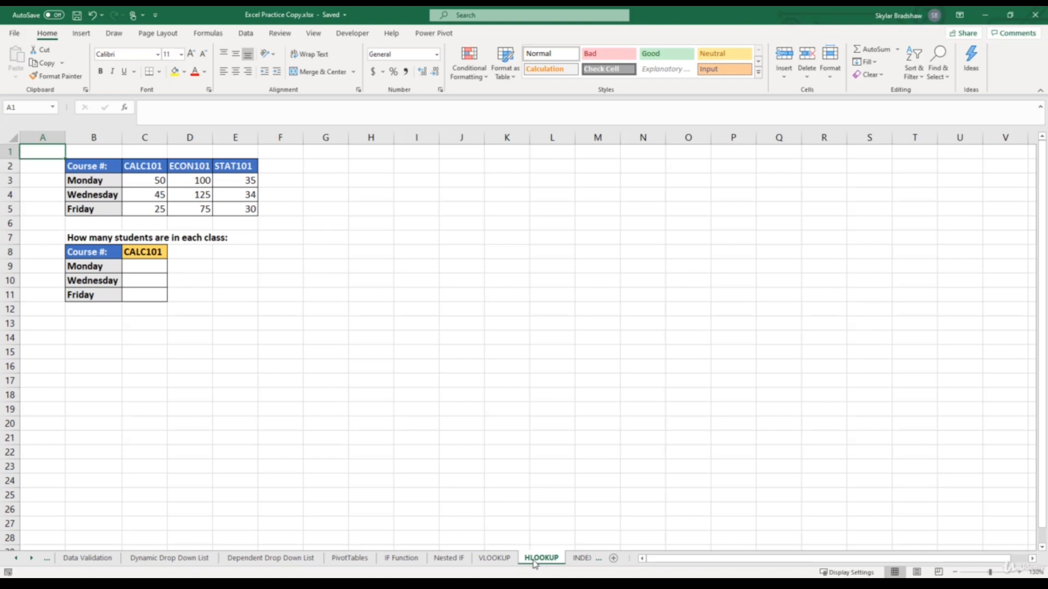
- Examine the course enrollment table in B2:E5 and the class lookup table in B8:C11
{"action": "left_click_drag", "start_coordinate": [98, 168], "coordinate": [223, 168]}
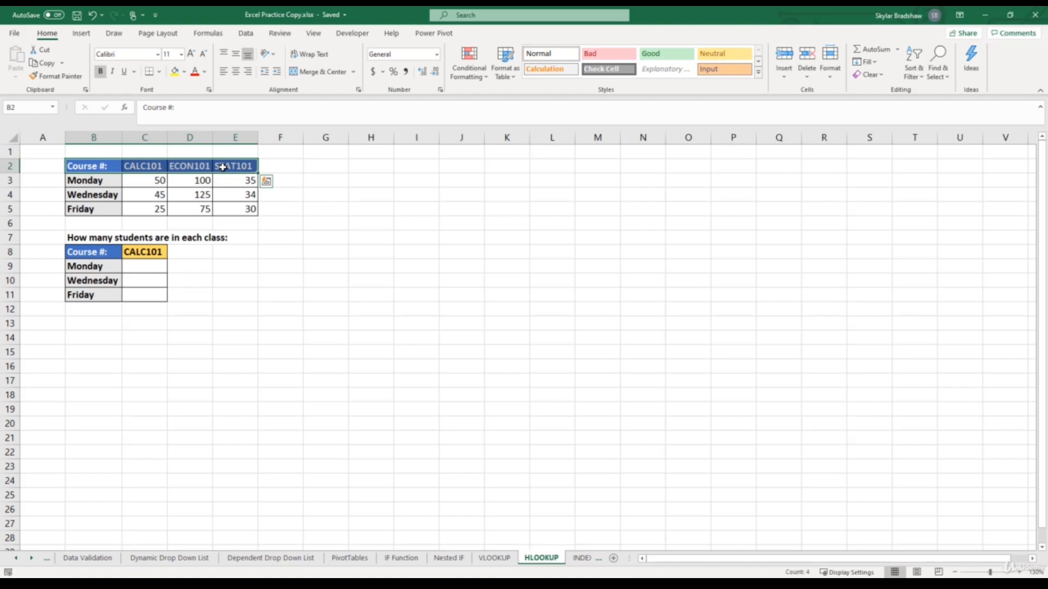
{"action": "left_click_drag", "start_coordinate": [109, 180], "coordinate": [110, 207]}
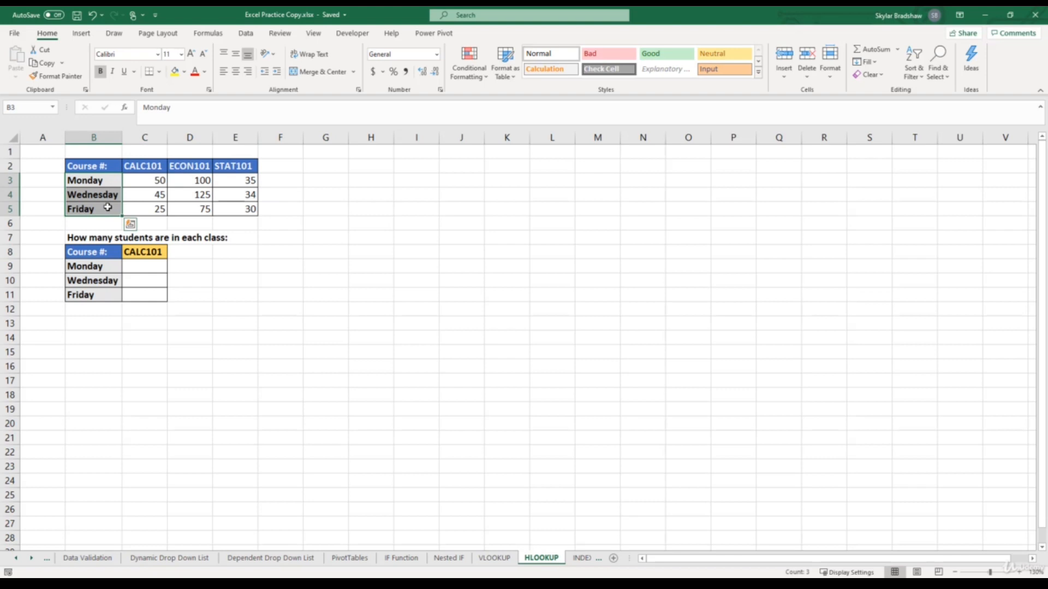
{"action": "left_click_drag", "start_coordinate": [126, 181], "coordinate": [216, 212]}
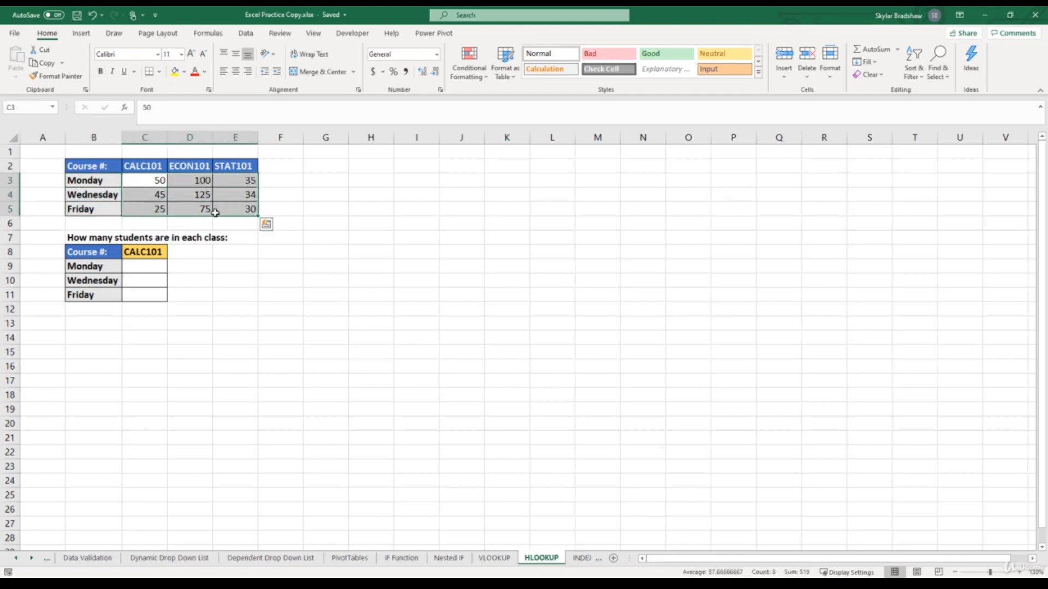
{"action": "left_click", "coordinate": [148, 251]}
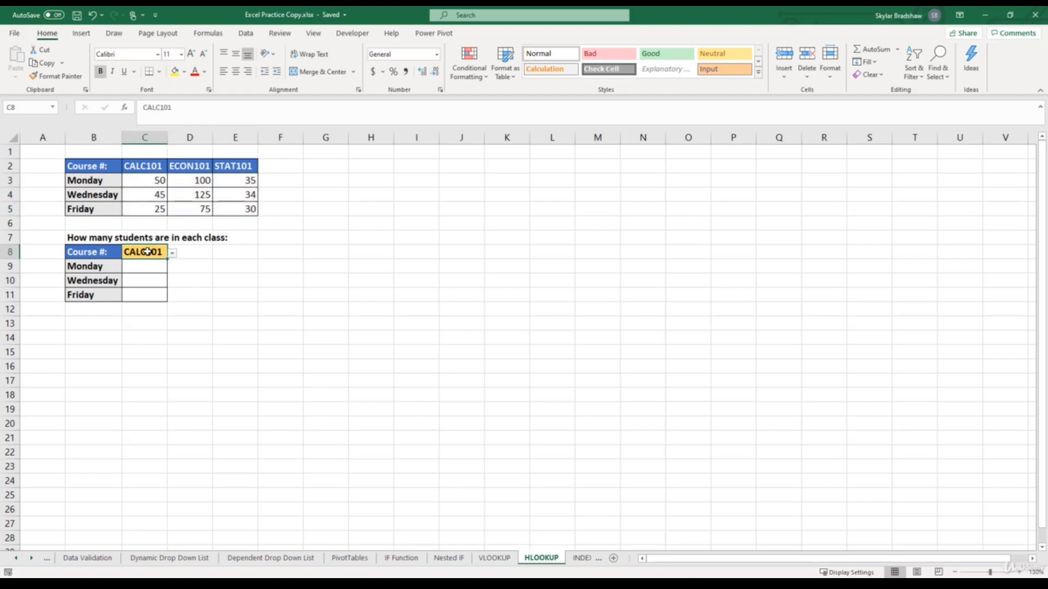
{"action": "left_click", "coordinate": [146, 265]}
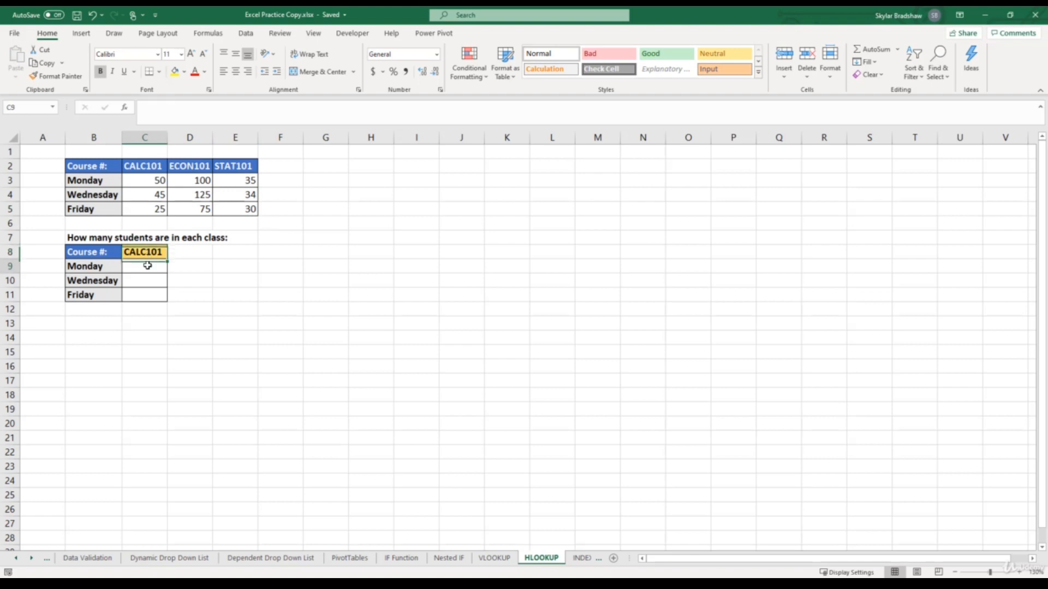
{"action": "left_click", "coordinate": [146, 278]}
{"action": "left_click", "coordinate": [147, 294]}
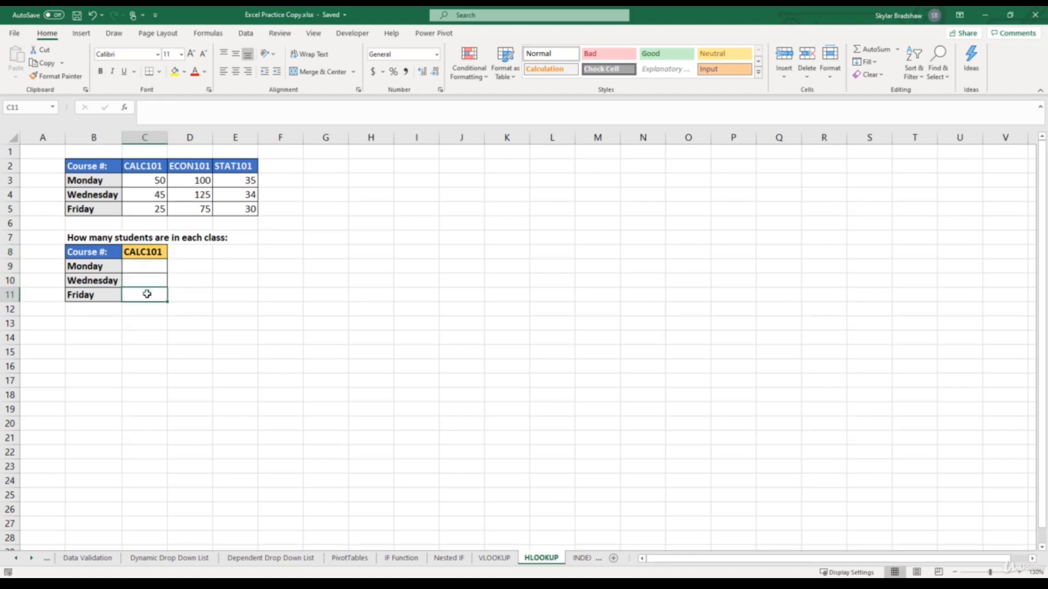
{"action": "left_click", "coordinate": [148, 254]}
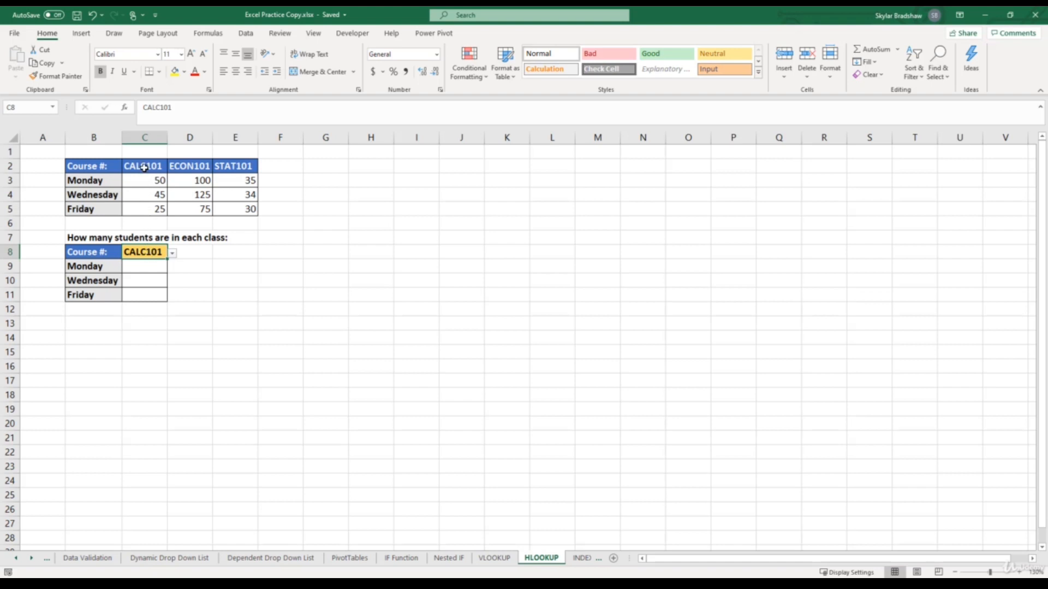
{"action": "left_click_drag", "start_coordinate": [144, 166], "coordinate": [228, 166]}
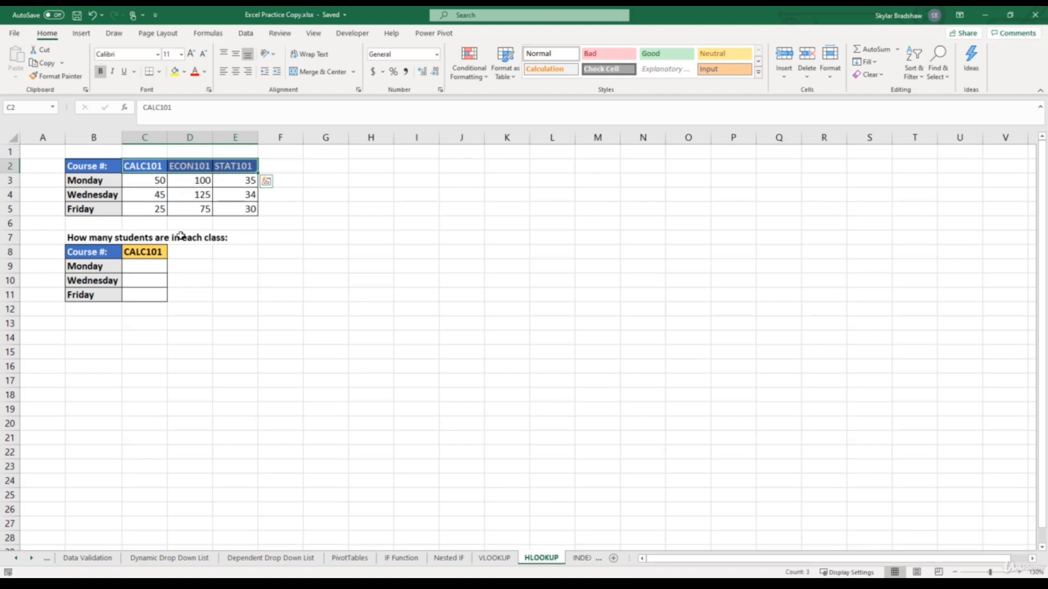
{"action": "left_click", "coordinate": [153, 265]}
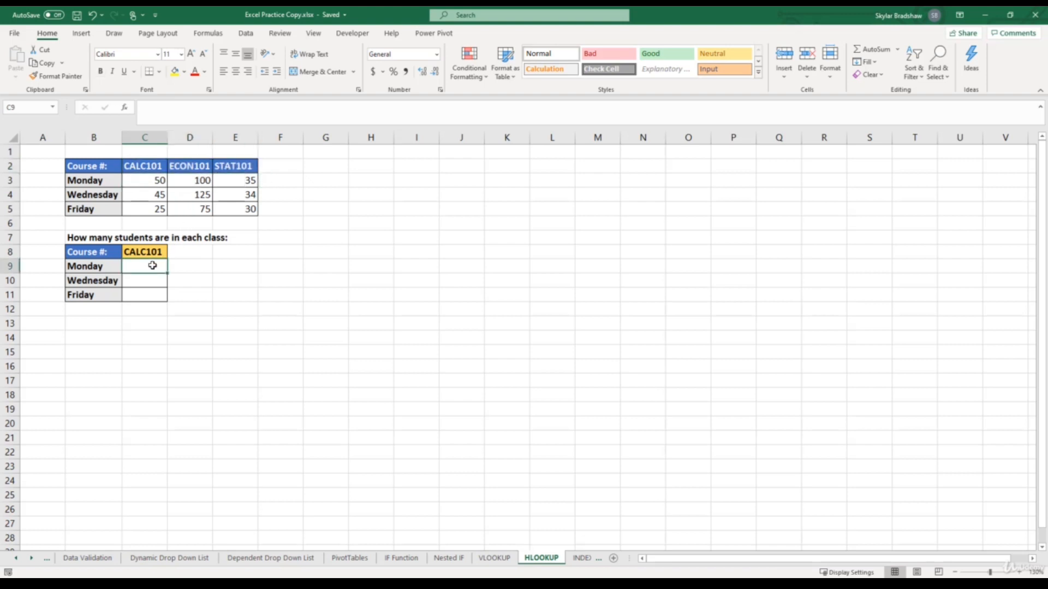
{"action": "type", "text": "=hlo"}
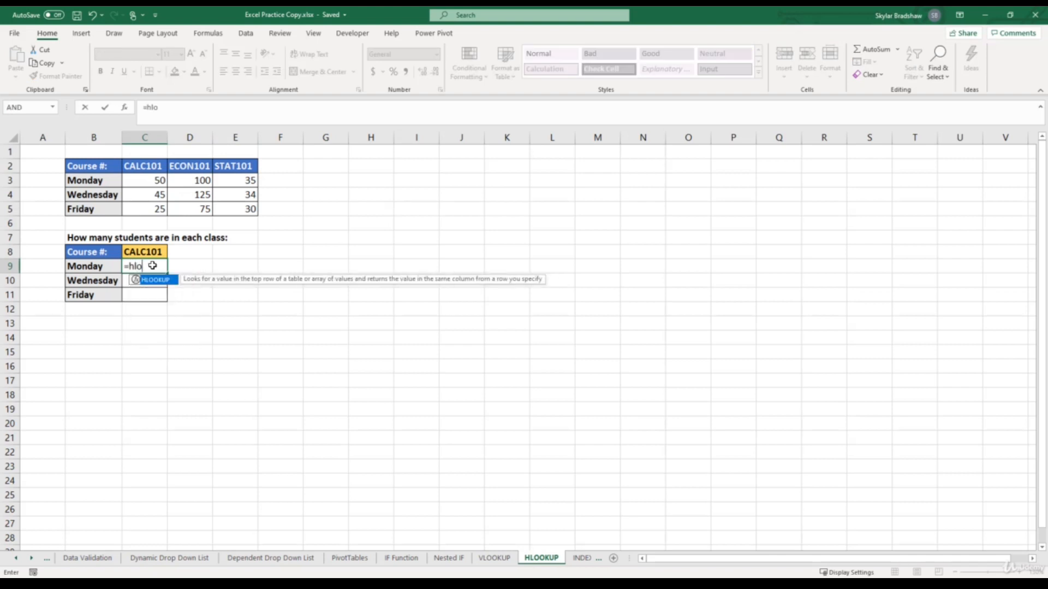
{"action": "key", "text": "Tab"}
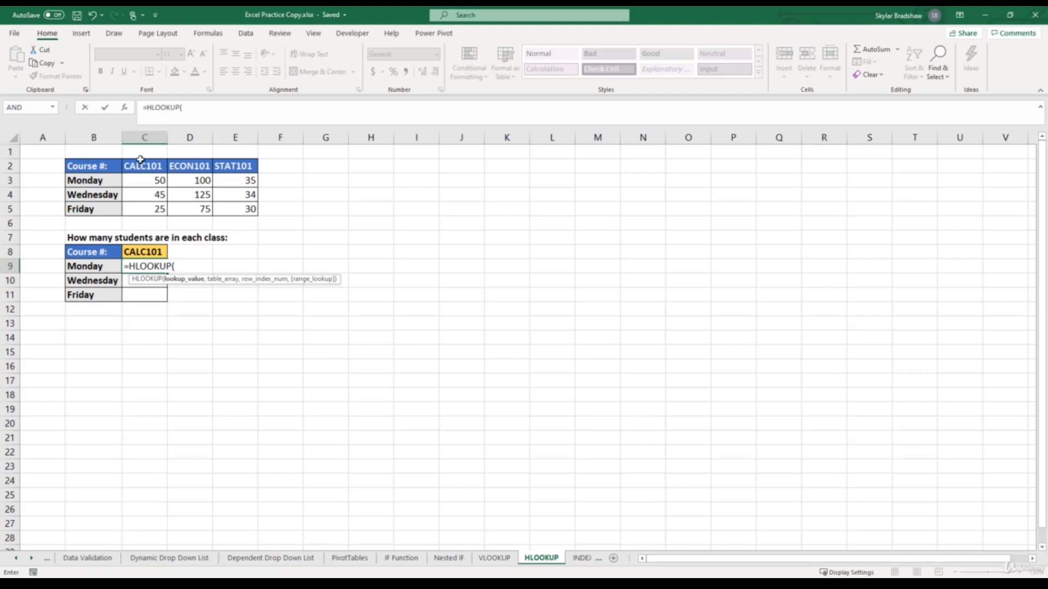
{"action": "left_click", "coordinate": [126, 108]}
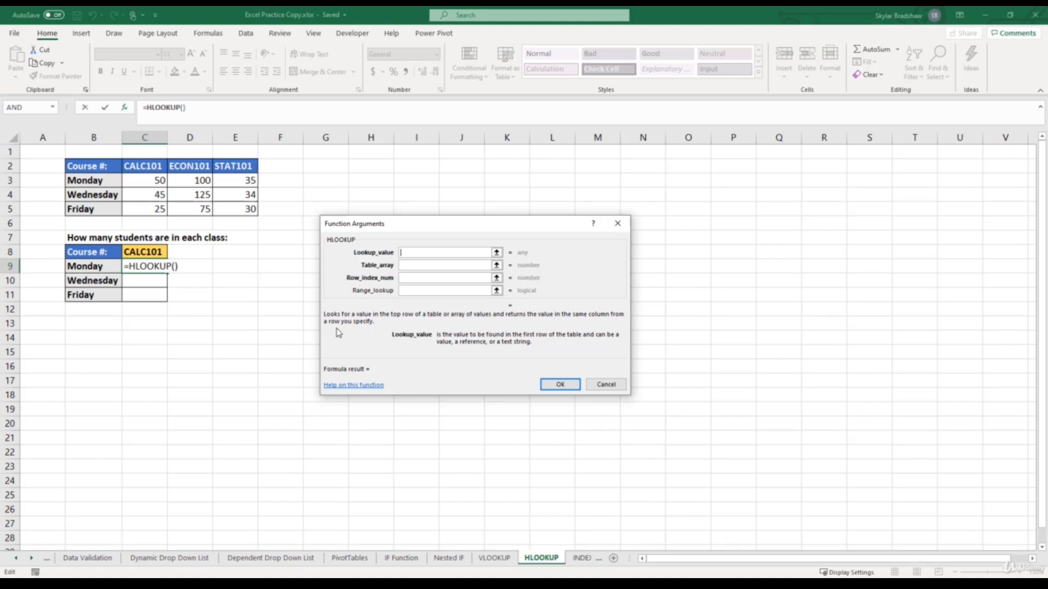
{"action": "left_click", "coordinate": [604, 384]}
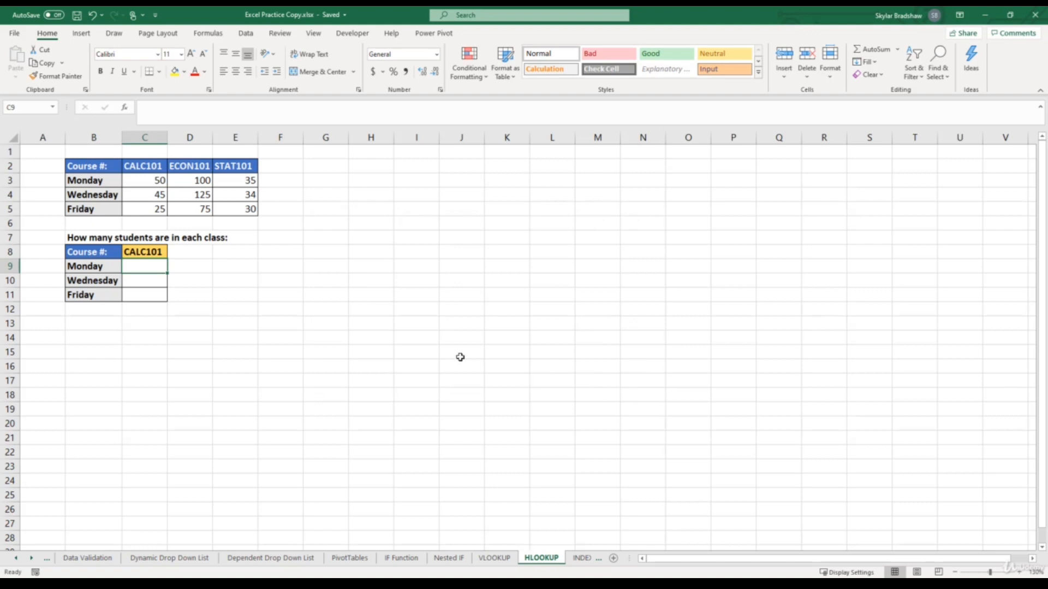
{"action": "left_click_drag", "start_coordinate": [102, 167], "coordinate": [102, 208]}
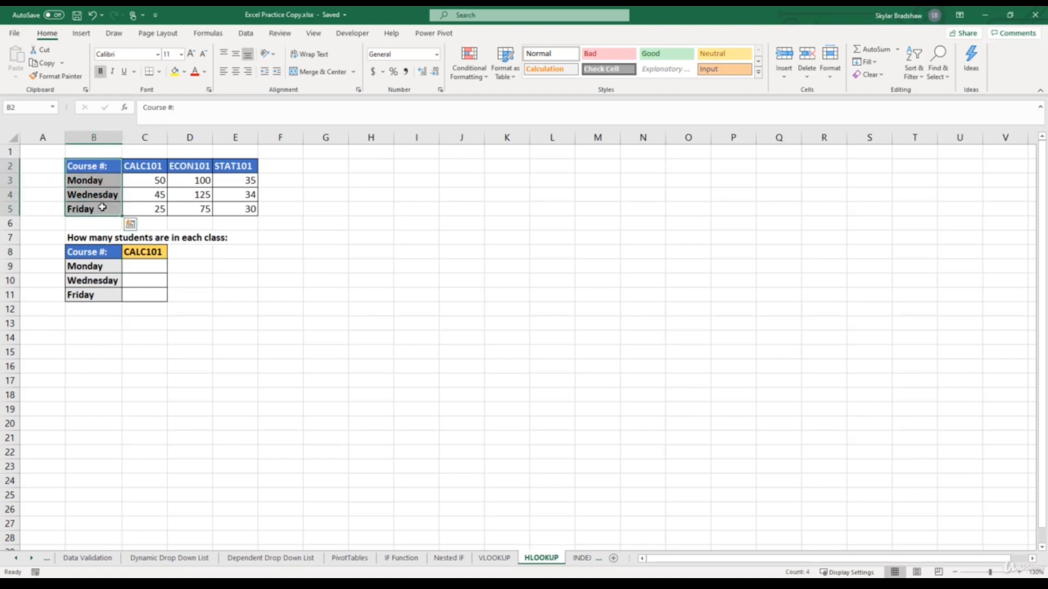
{"action": "left_click", "coordinate": [180, 207]}
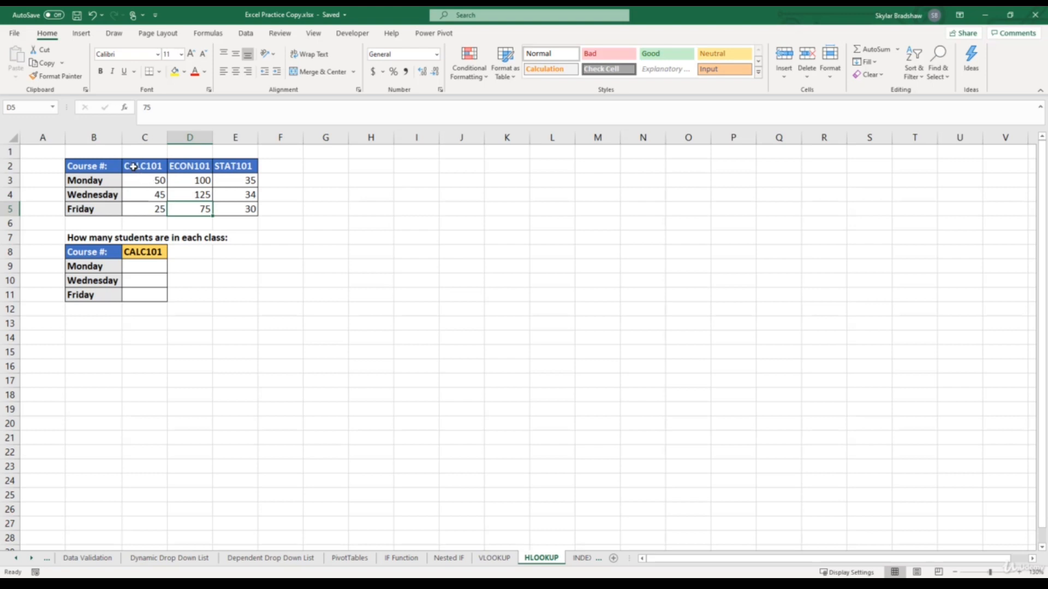
{"action": "left_click_drag", "start_coordinate": [144, 166], "coordinate": [229, 168]}
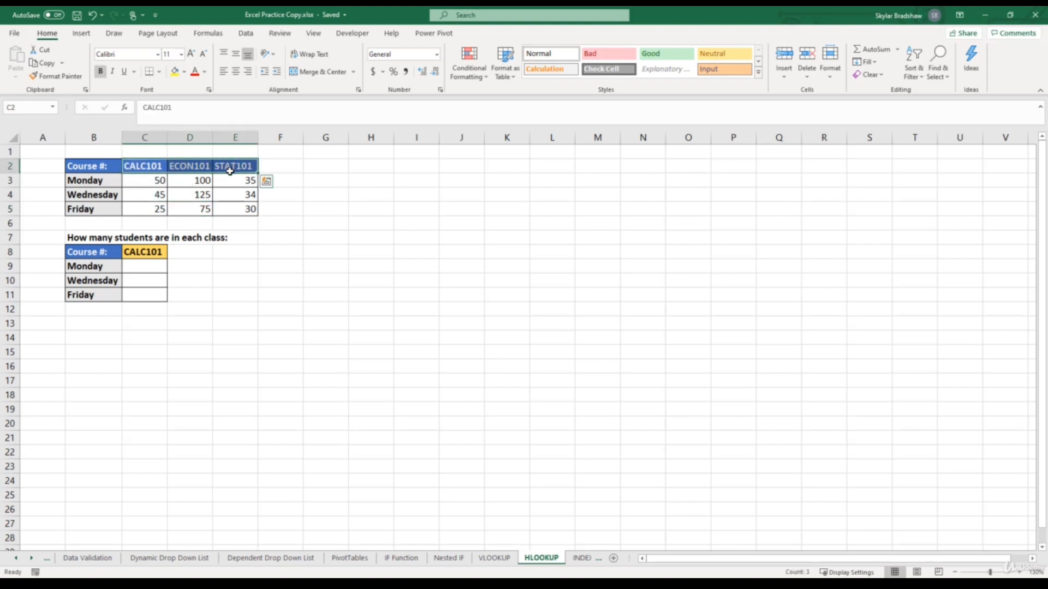
{"action": "left_click", "coordinate": [229, 204]}
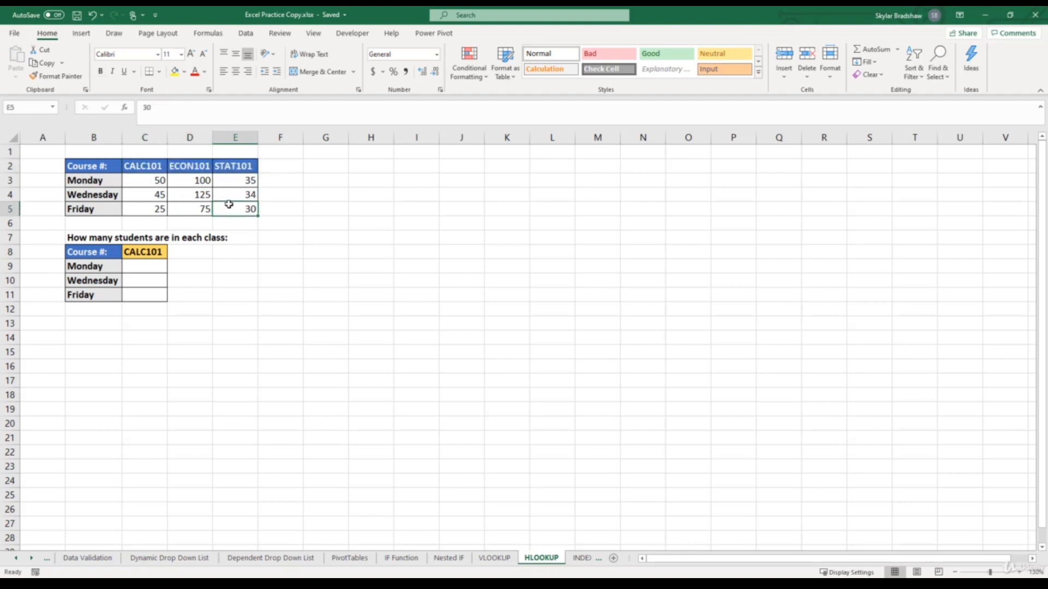
- Start an HLOOKUP function in C9 with C8 as the lookup value and B2:E5 as the table array
{"action": "left_click", "coordinate": [152, 268]}
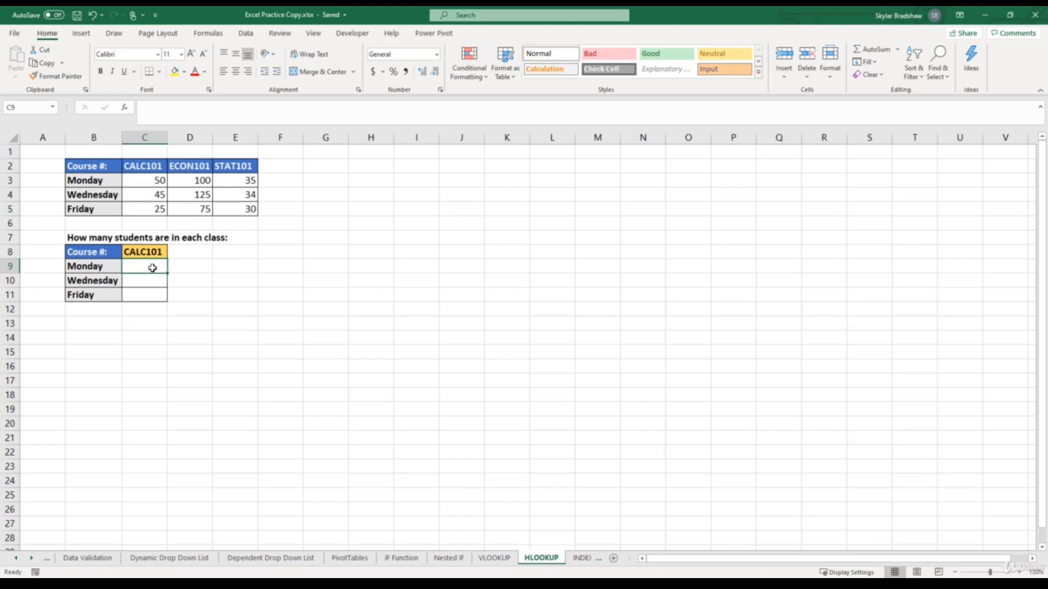
{"action": "type", "text": "=hl"}
{"action": "key", "text": "Tab"}
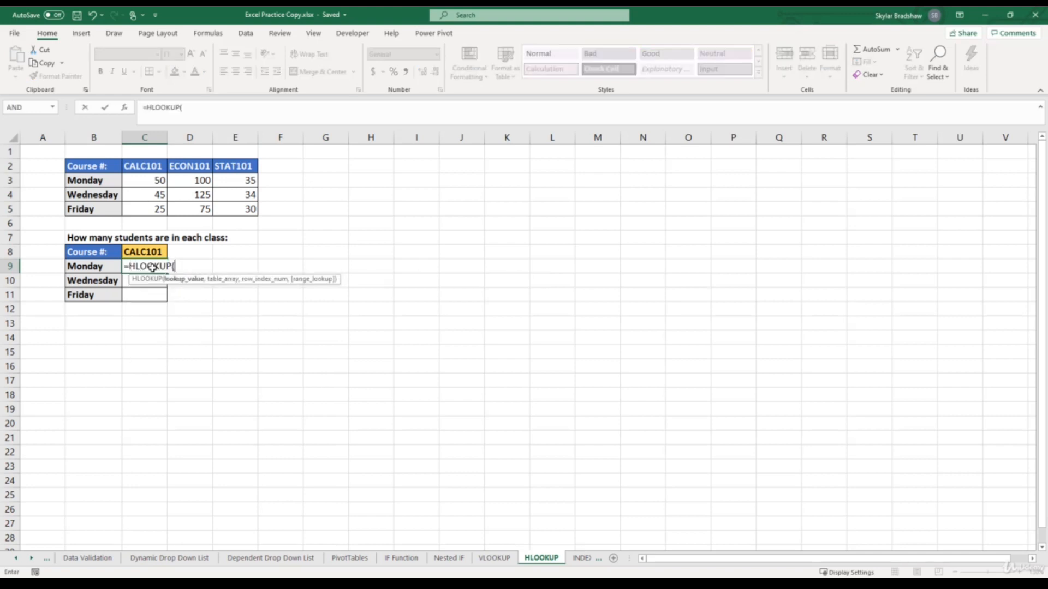
{"action": "left_click", "coordinate": [125, 109]}
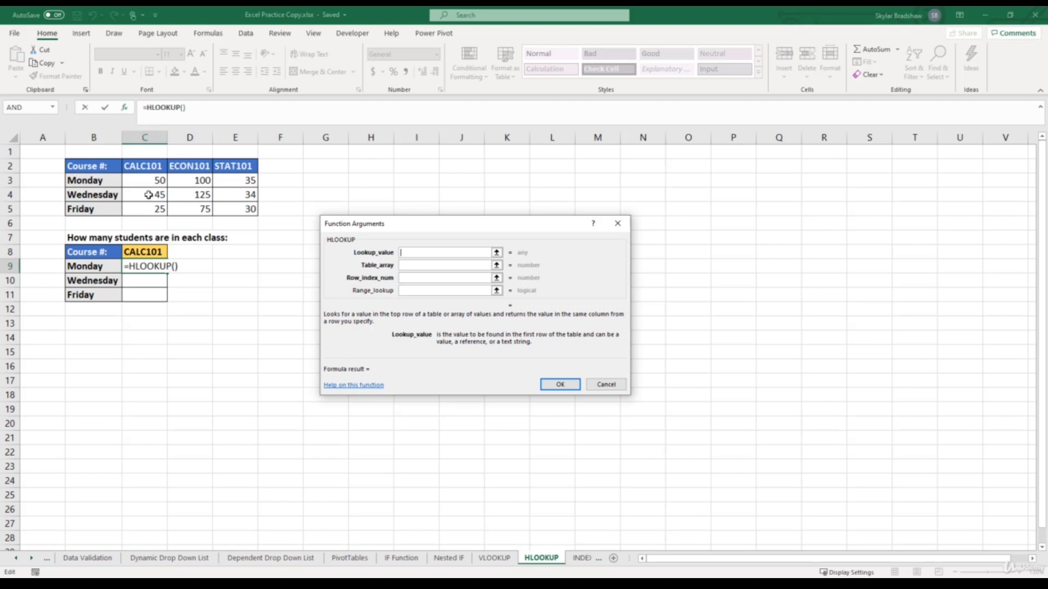
{"action": "left_click", "coordinate": [148, 251]}
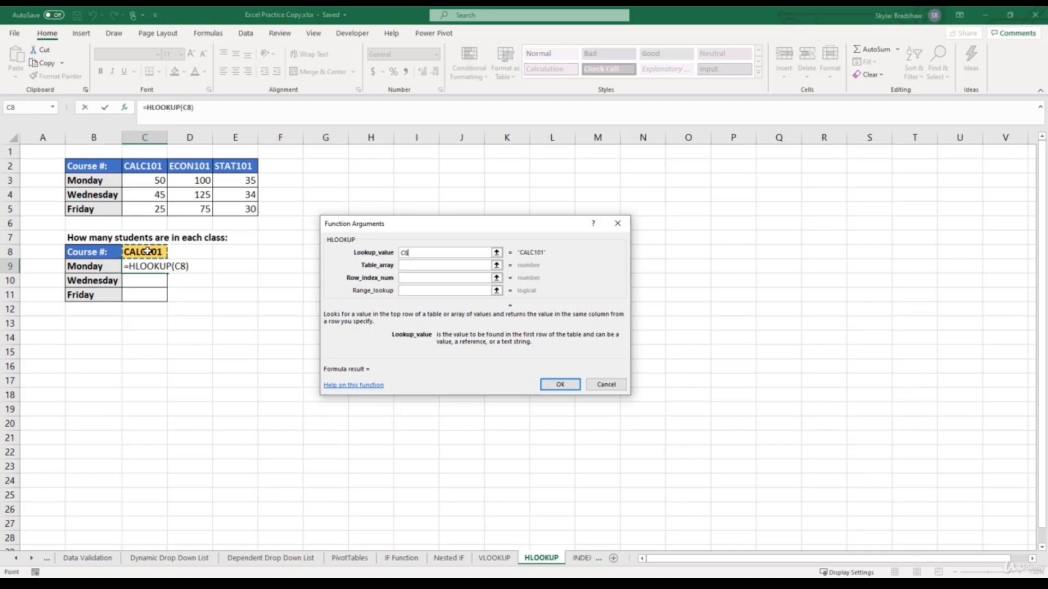
{"action": "left_click", "coordinate": [405, 266]}
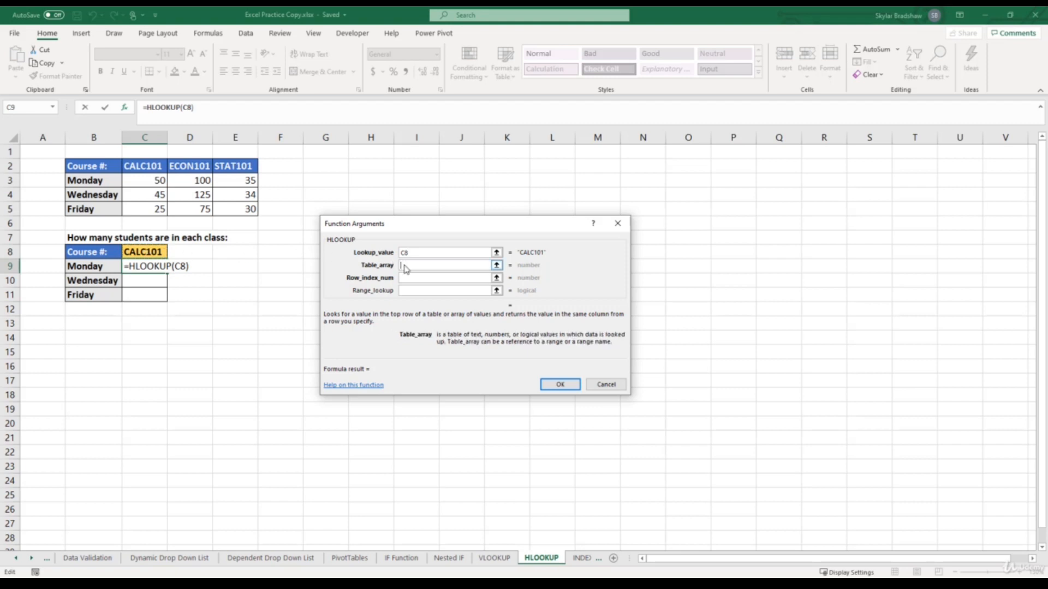
{"action": "left_click_drag", "start_coordinate": [93, 166], "coordinate": [231, 215]}
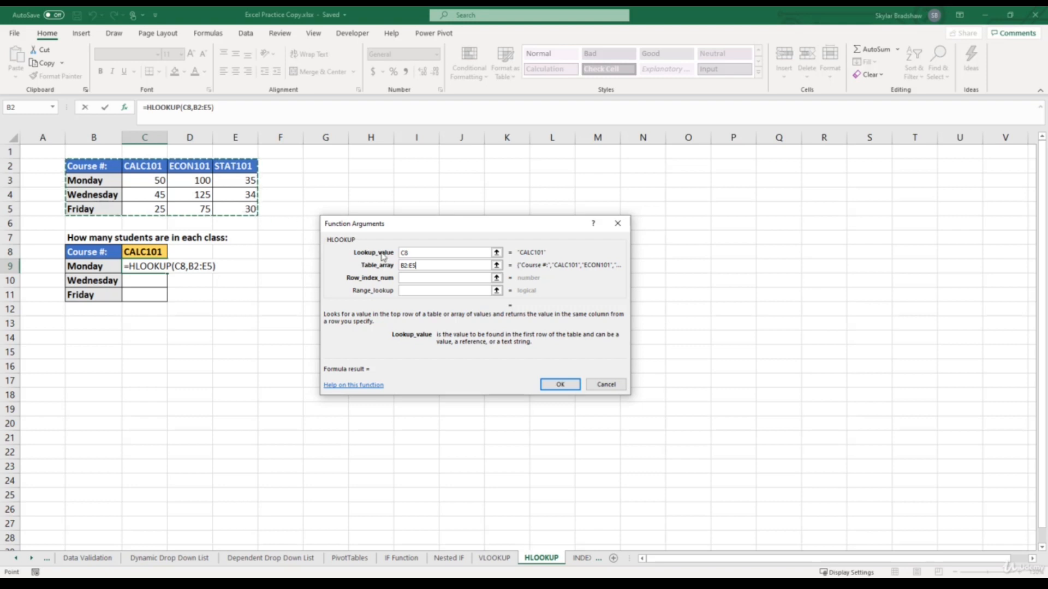
- Set the HLOOKUP row index number to 2 and the range lookup to 0
{"action": "left_click", "coordinate": [407, 280]}
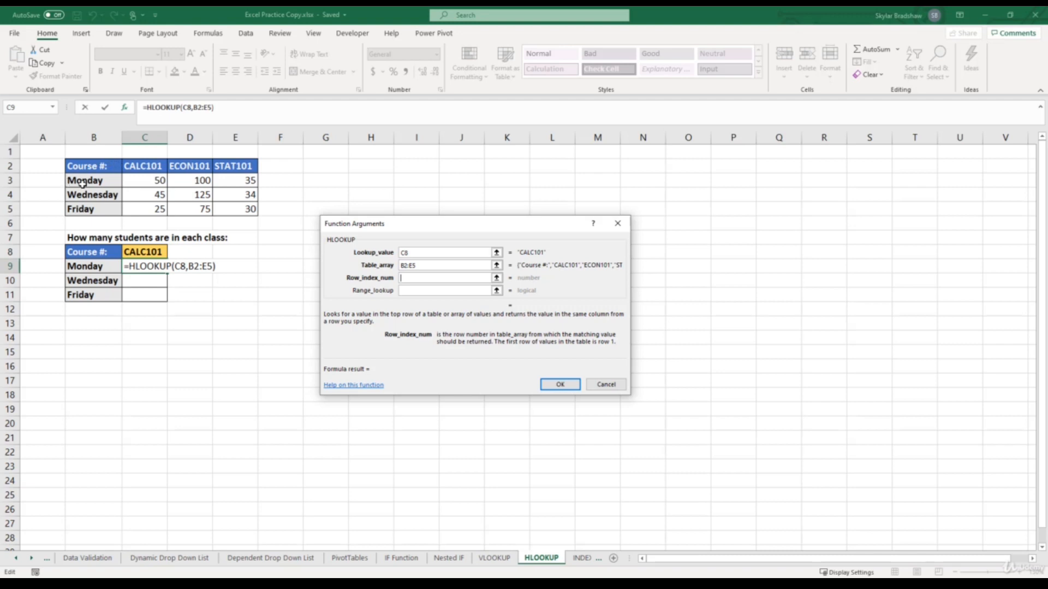
{"action": "type", "text": "2"}
{"action": "left_click", "coordinate": [417, 293]}
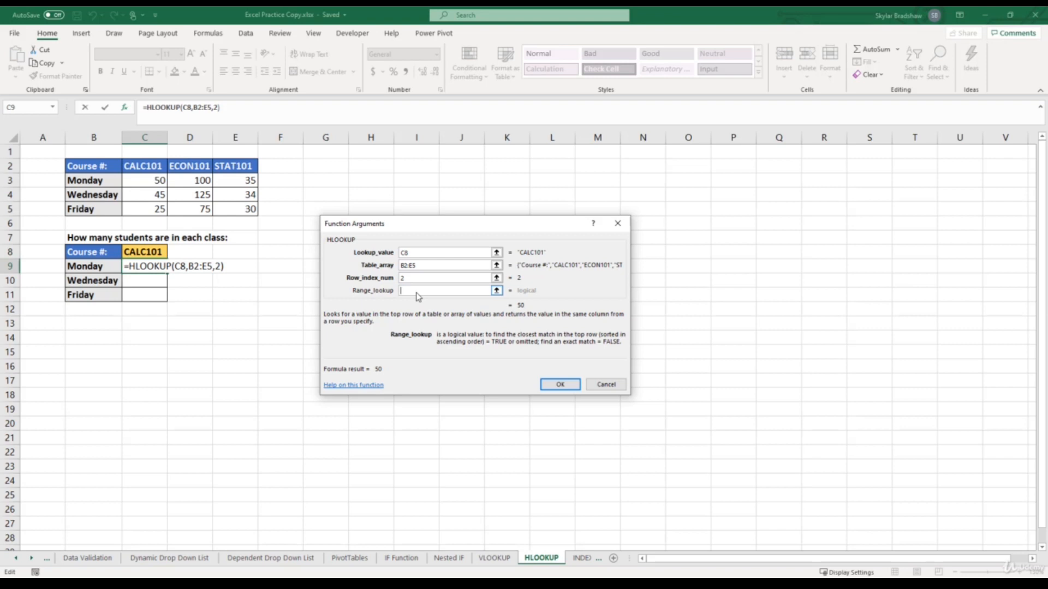
{"action": "type", "text": "0"}
- Make the lookup value and table array absolute as $C$8 and $B$2:$E$5, and insert the function
{"action": "left_click", "coordinate": [402, 253]}
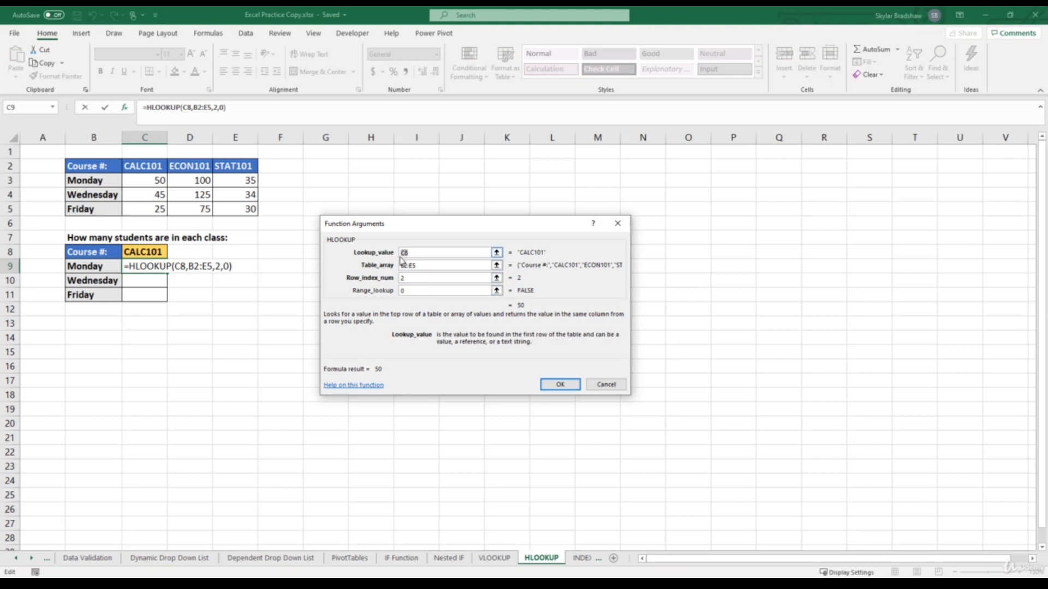
{"action": "key", "text": "F4"}
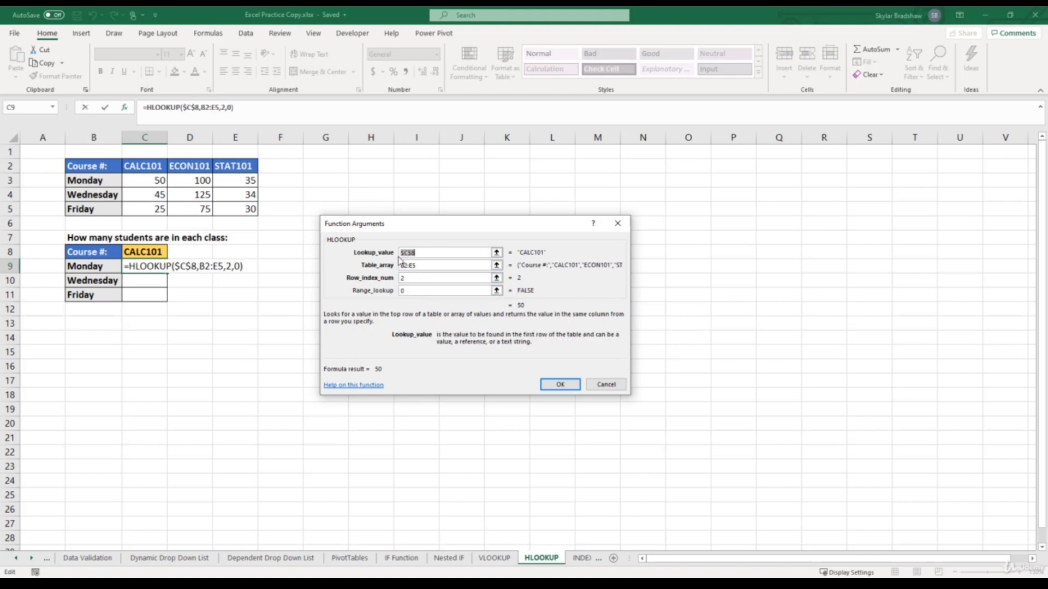
{"action": "key", "text": "Tab"}
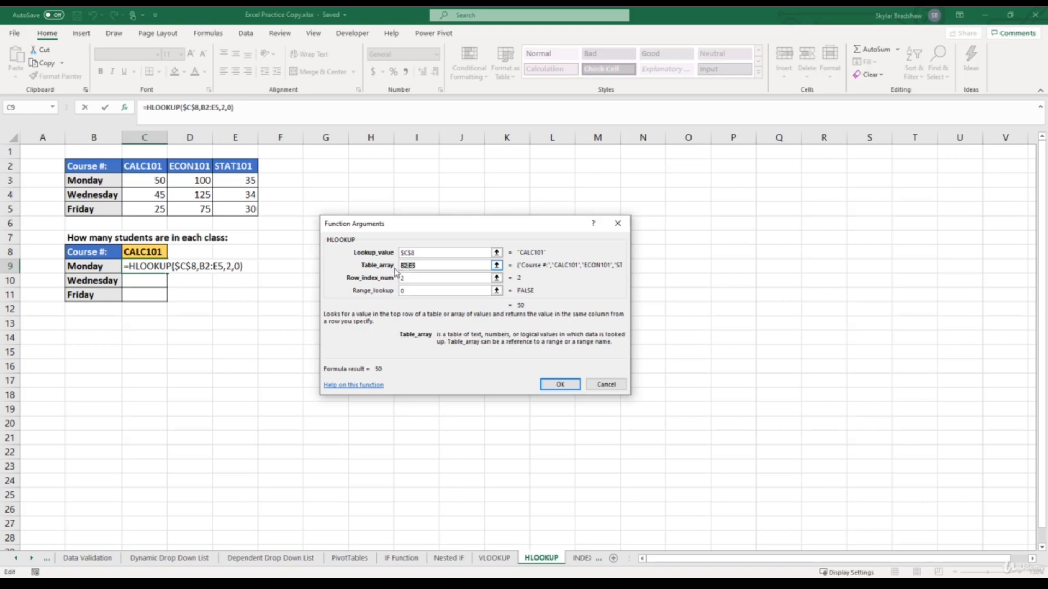
{"action": "key", "text": "F4"}
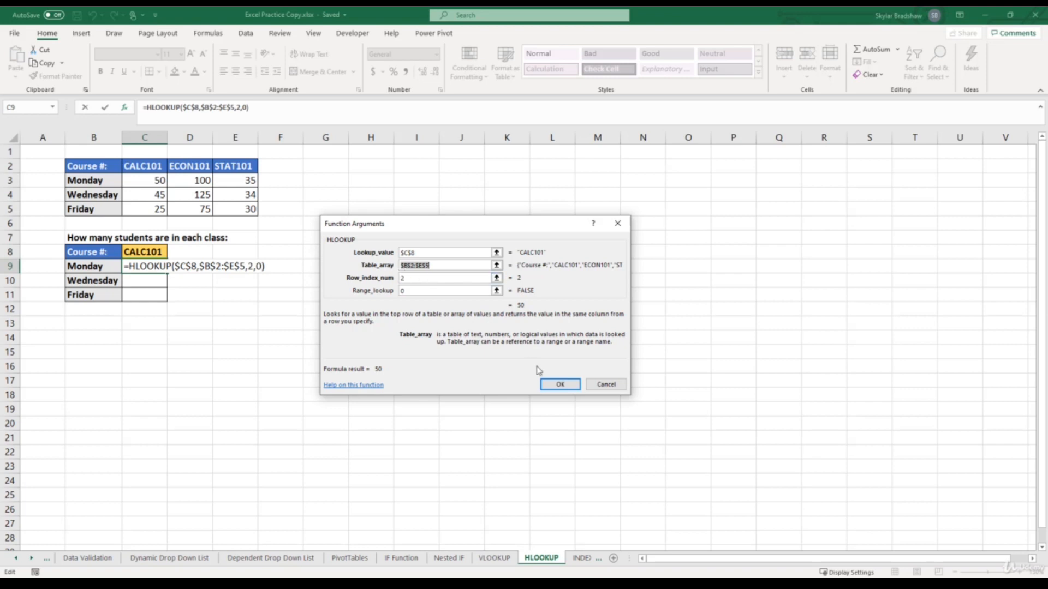
{"action": "left_click", "coordinate": [548, 384]}
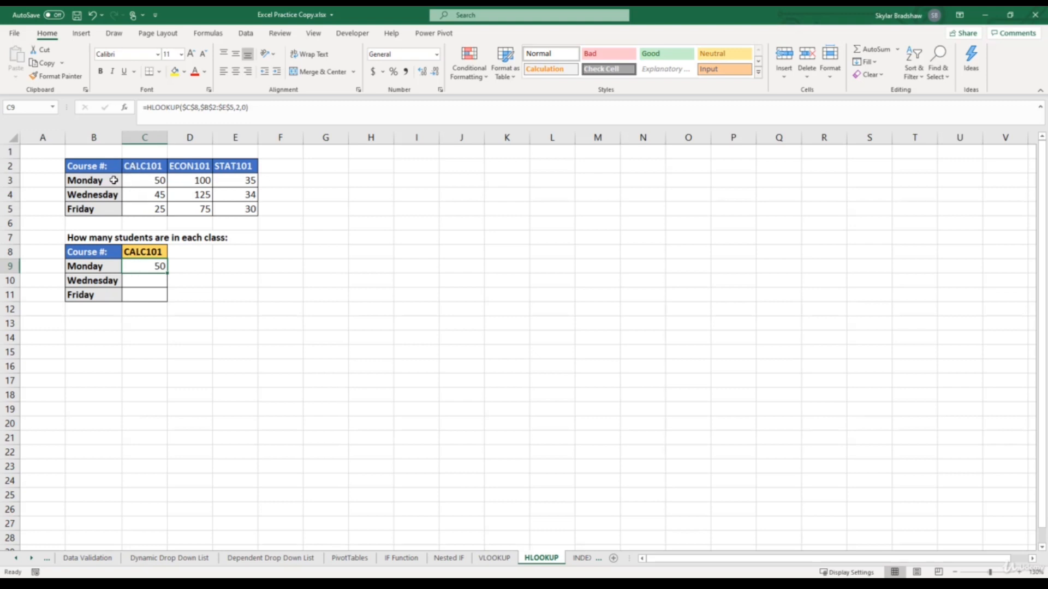
- Fill the HLOOKUP formula from C9 down through C11 for Wednesday and Friday
{"action": "left_click", "coordinate": [132, 178]}
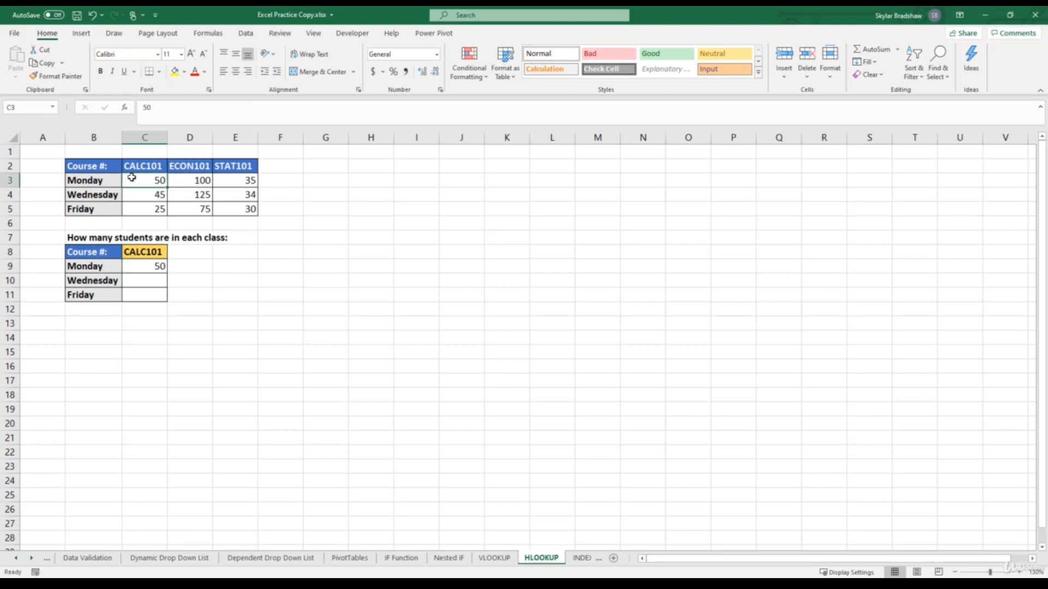
{"action": "left_click", "coordinate": [143, 266]}
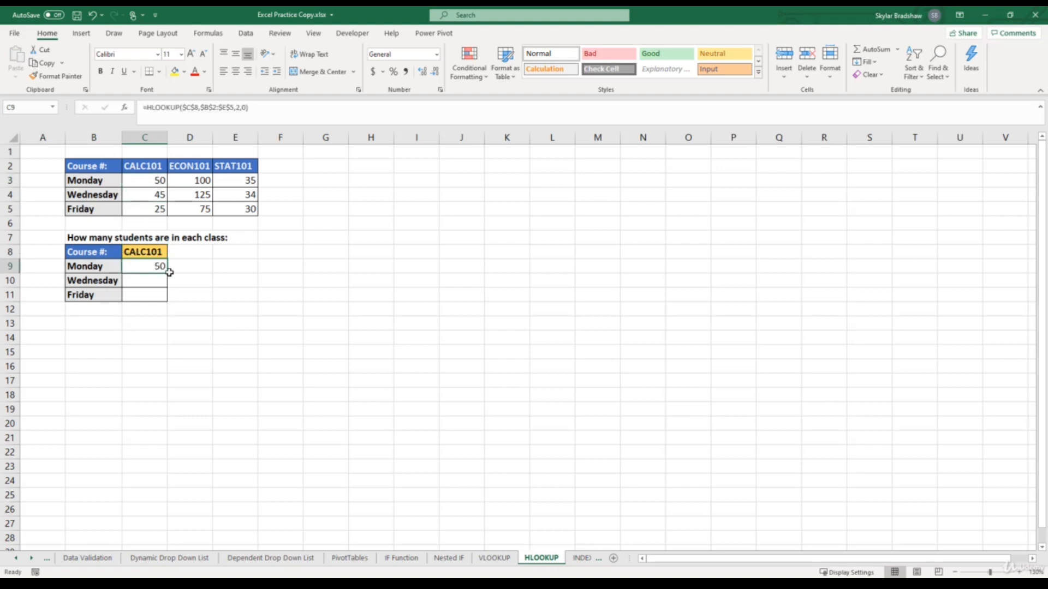
{"action": "left_click_drag", "start_coordinate": [170, 272], "coordinate": [169, 300]}
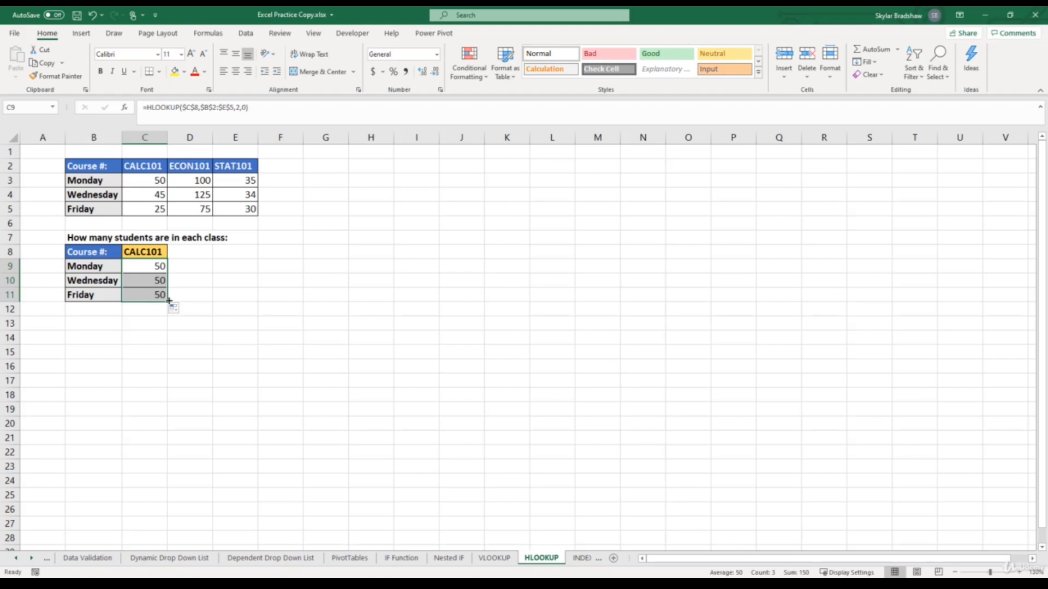
- Set the row index number of the Wednesday HLOOKUP formula in C10 to 3
{"action": "left_click", "coordinate": [144, 279]}
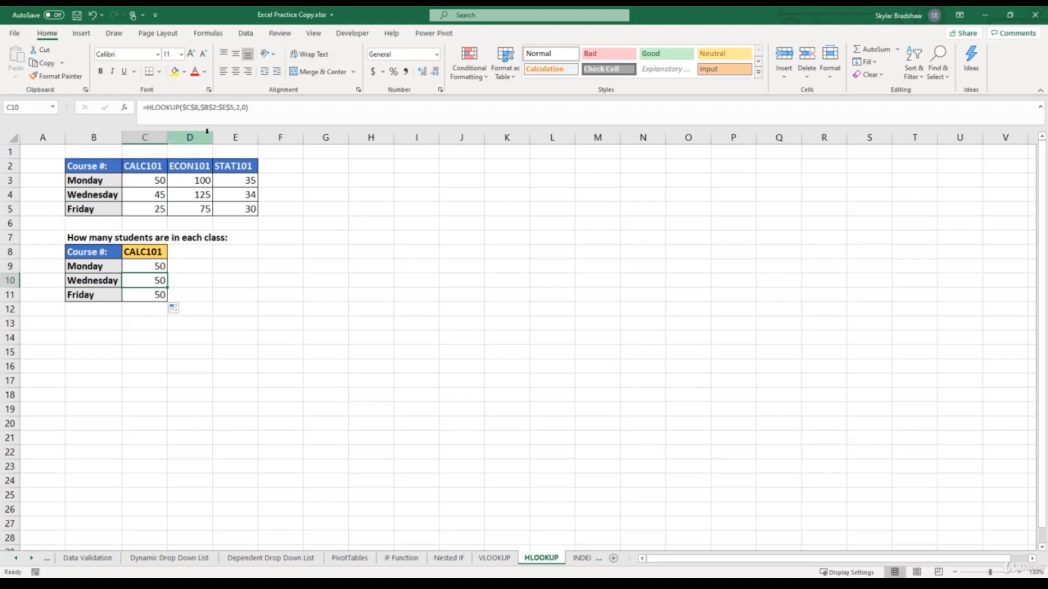
{"action": "left_click", "coordinate": [240, 107]}
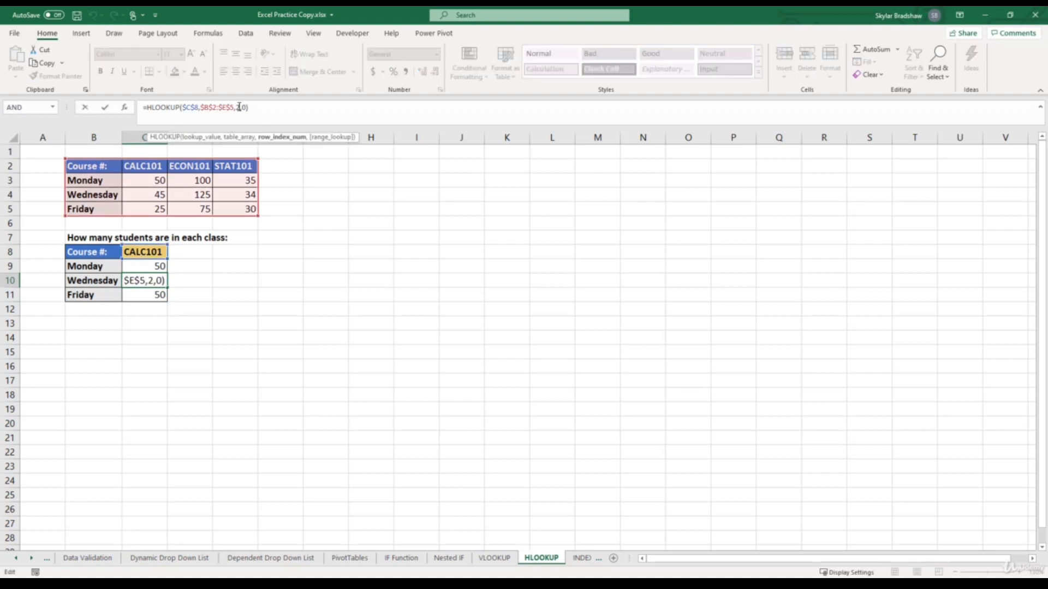
{"action": "key", "text": "BackSpace"}
{"action": "type", "text": "3"}
{"action": "key", "text": "Return"}
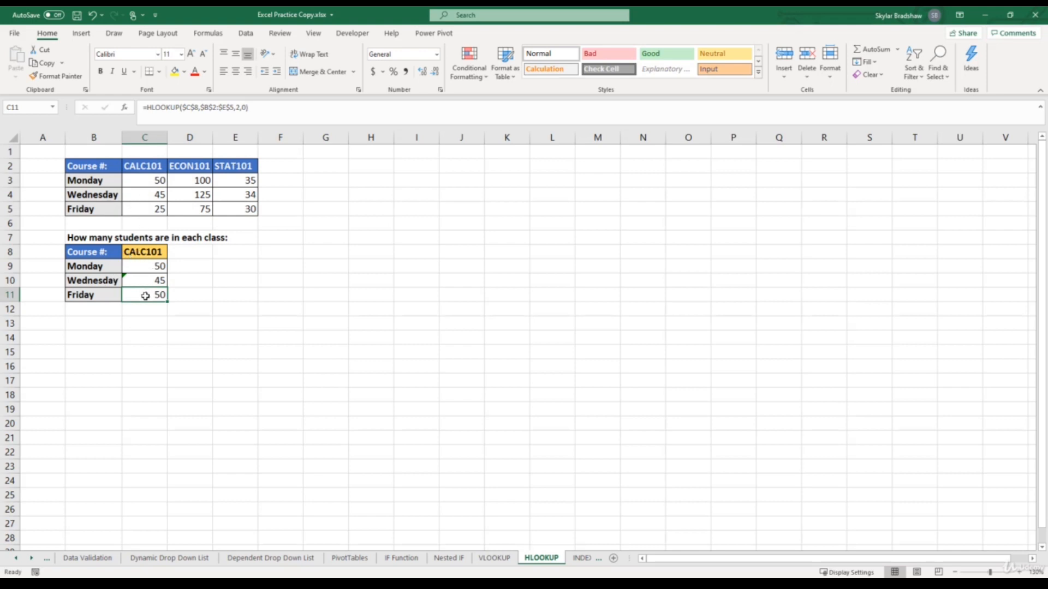
- Set the row index number of the Friday HLOOKUP formula in C11 to 4
{"action": "left_click", "coordinate": [244, 112]}
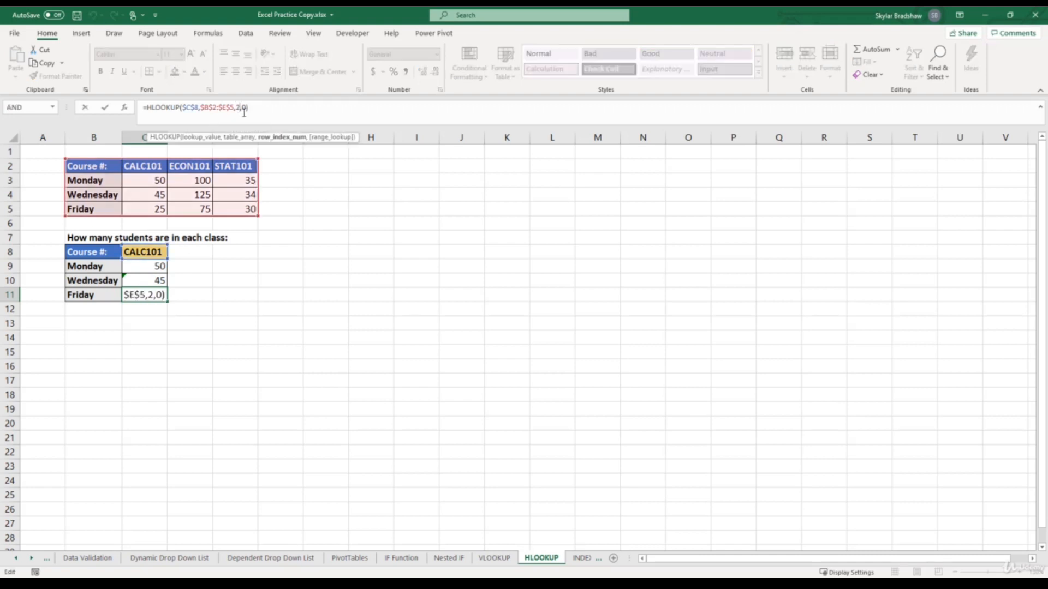
{"action": "key", "text": "BackSpace"}
{"action": "type", "text": "4"}
{"action": "key", "text": "Return"}
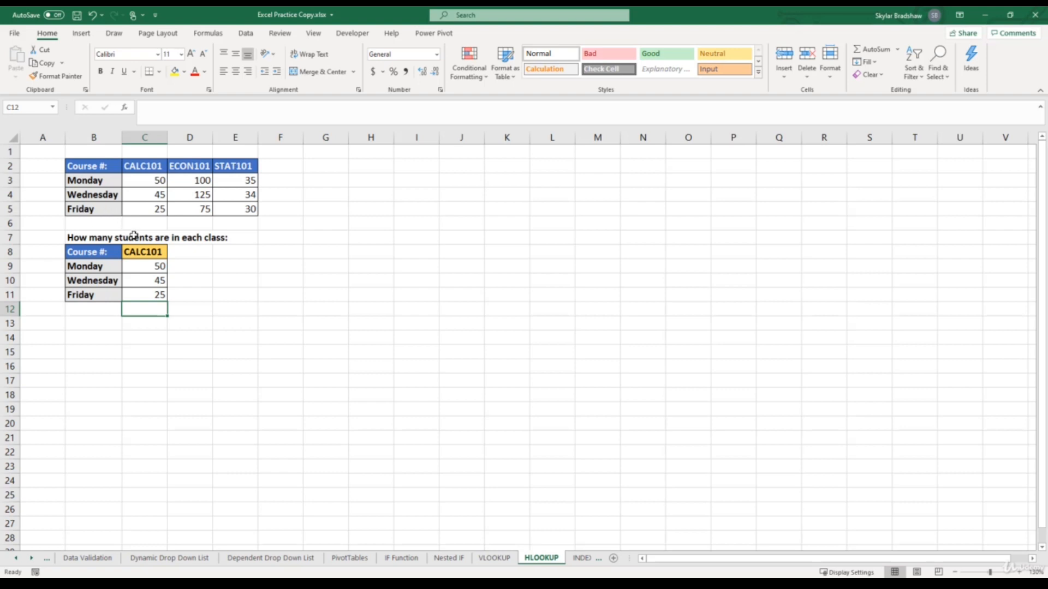
- Choose ECON101 as the course in C8 and select its Monday to Friday figures in D3:D5 for comparison
{"action": "left_click", "coordinate": [136, 252]}
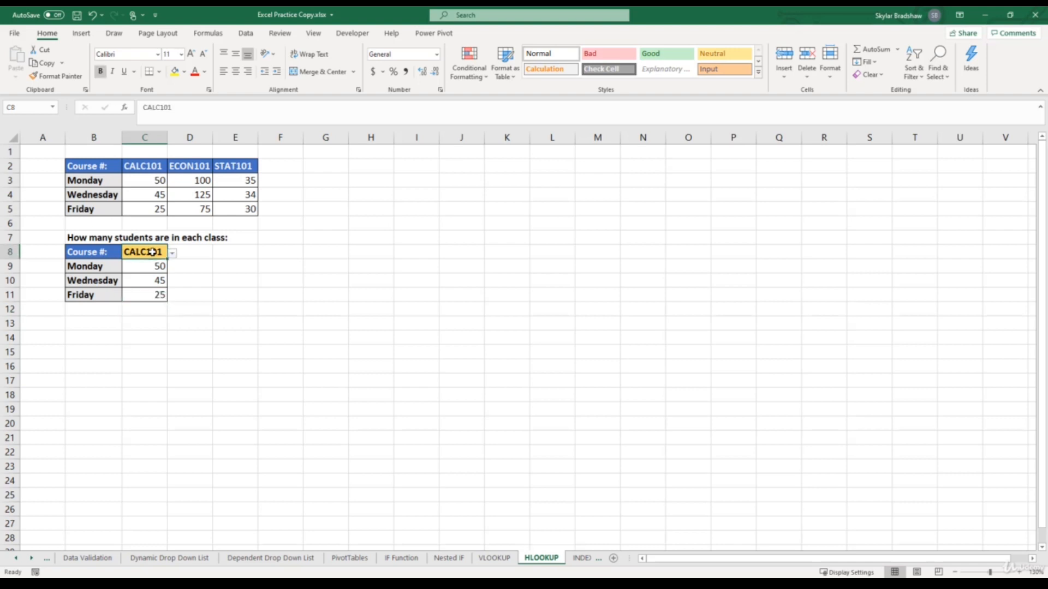
{"action": "left_click", "coordinate": [172, 254]}
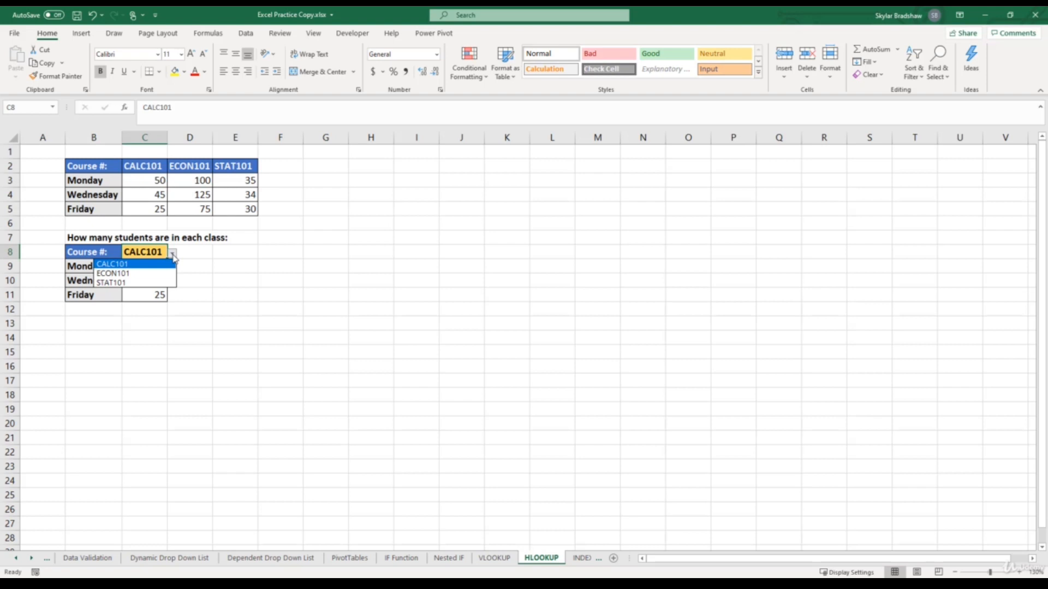
{"action": "left_click", "coordinate": [149, 275]}
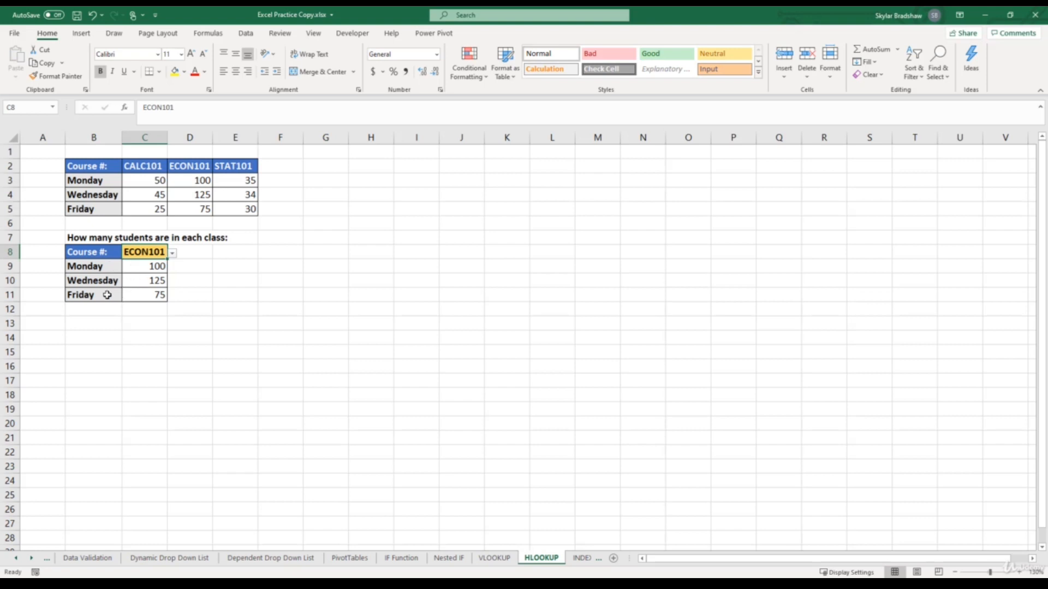
{"action": "left_click_drag", "start_coordinate": [183, 180], "coordinate": [182, 202]}
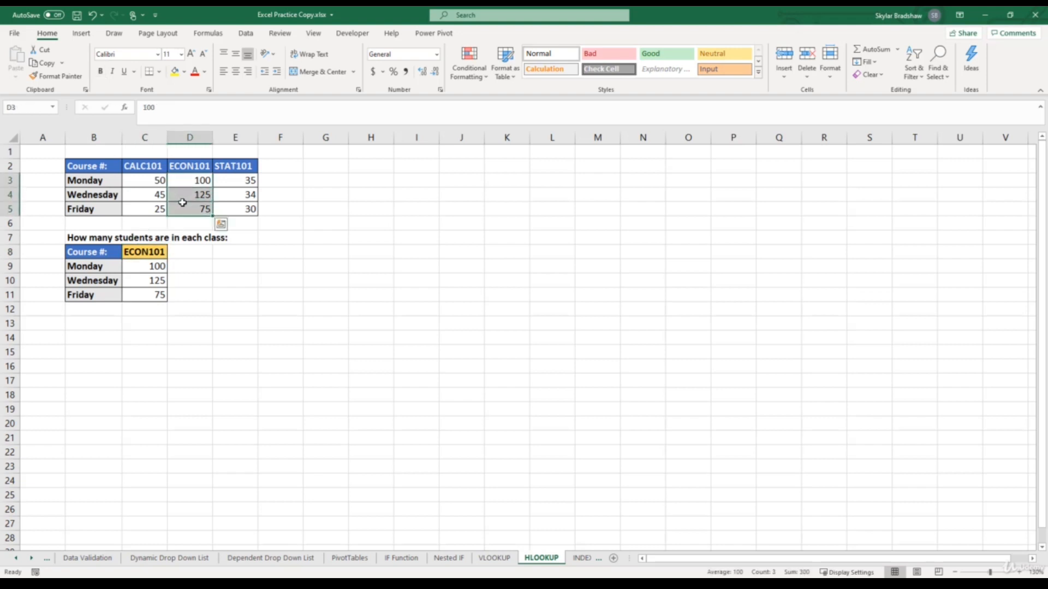